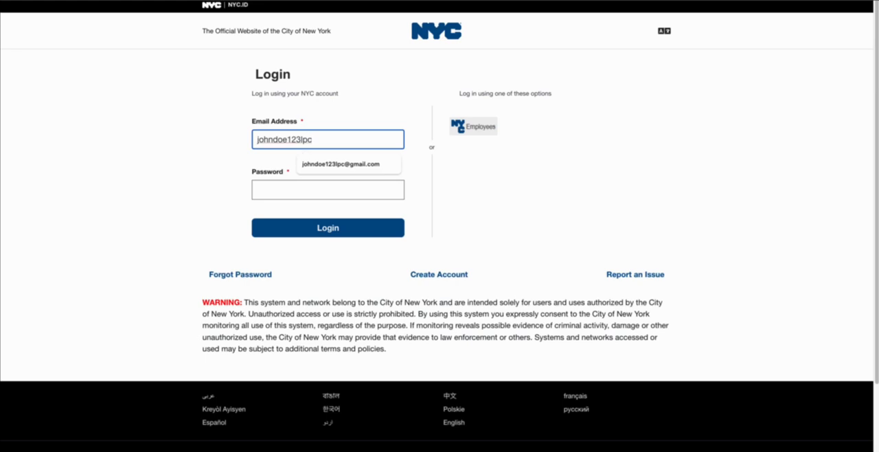
Finish entering the account e-mail address, enter the account password, and log in
type("@gmail.com")
key("Tab")
type("*************")
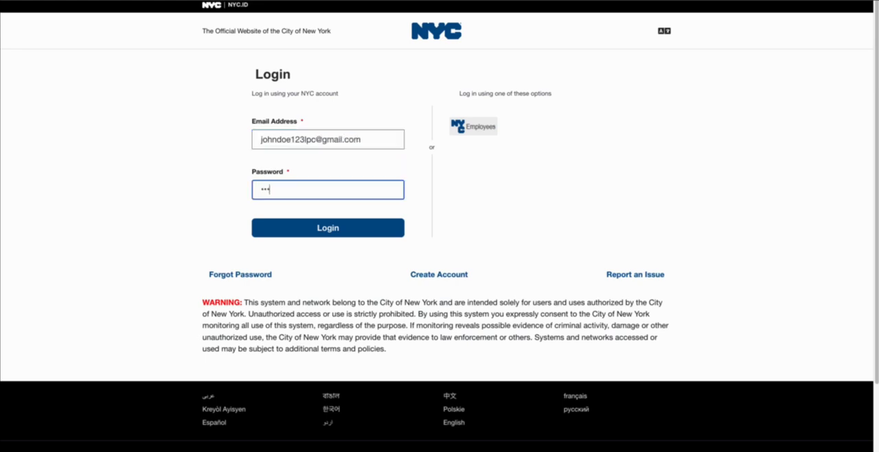
key("Return")
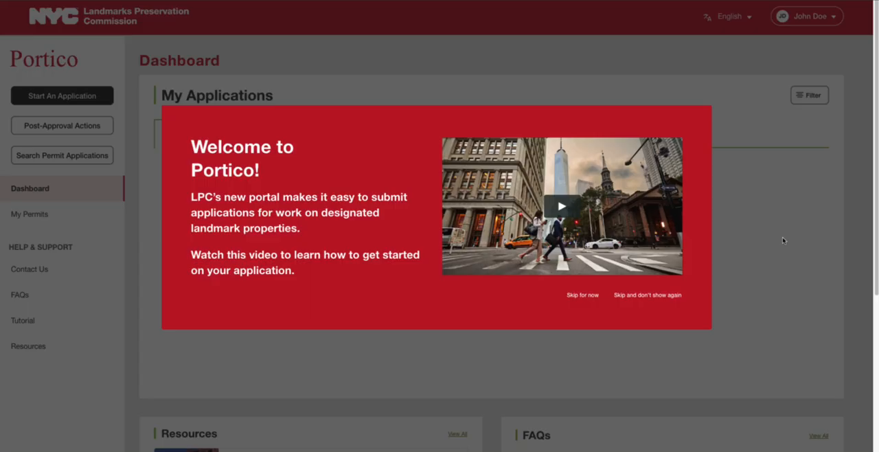
Dismiss the Welcome to Portico popup and browse the dashboard
left_click(782, 237)
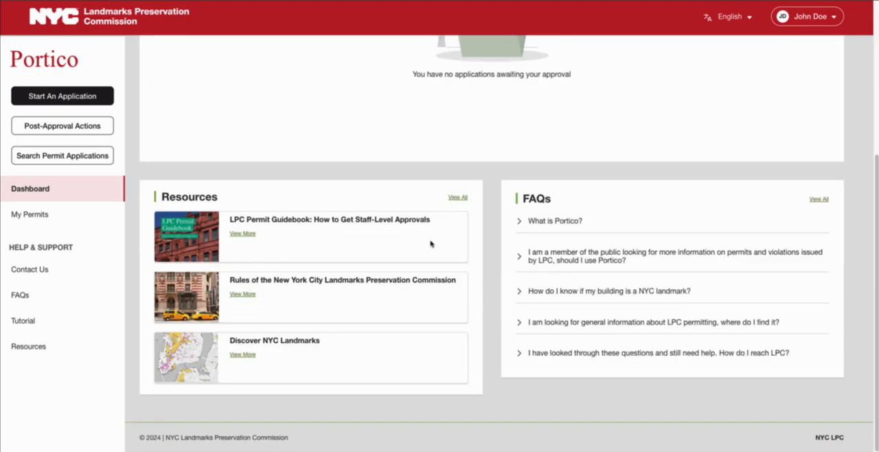
scroll(430, 242, "down", 3)
scroll(466, 285, "up", 4)
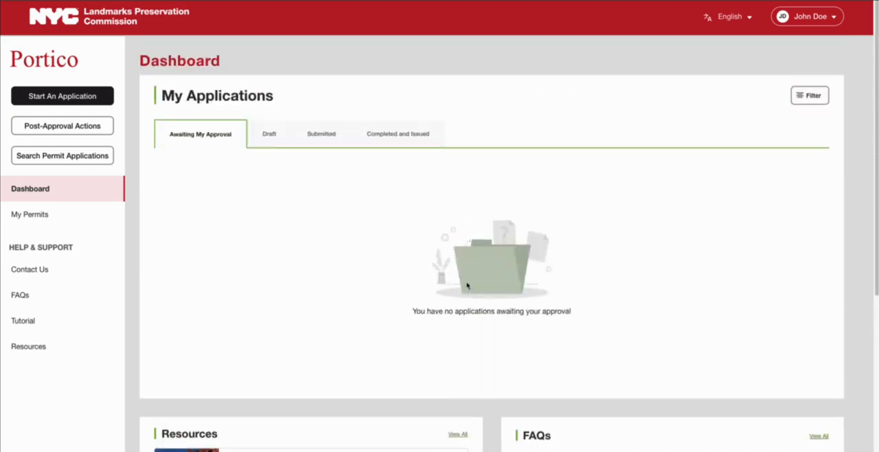
Start a new application for a property with an address, block and lot, or BIN, and continue past Getting Started
left_click(75, 103)
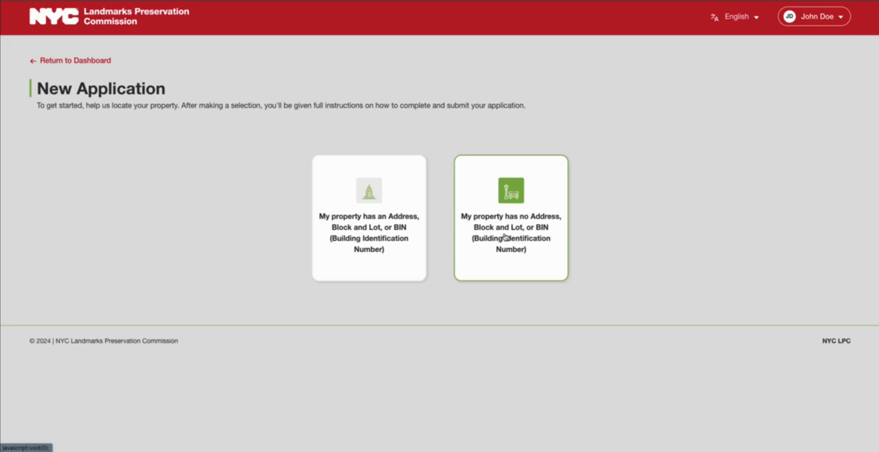
left_click(352, 226)
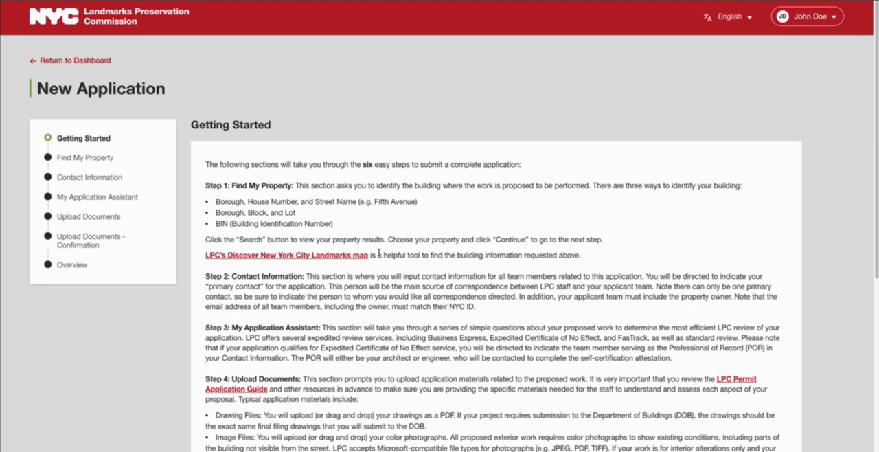
scroll(379, 253, "down", 5)
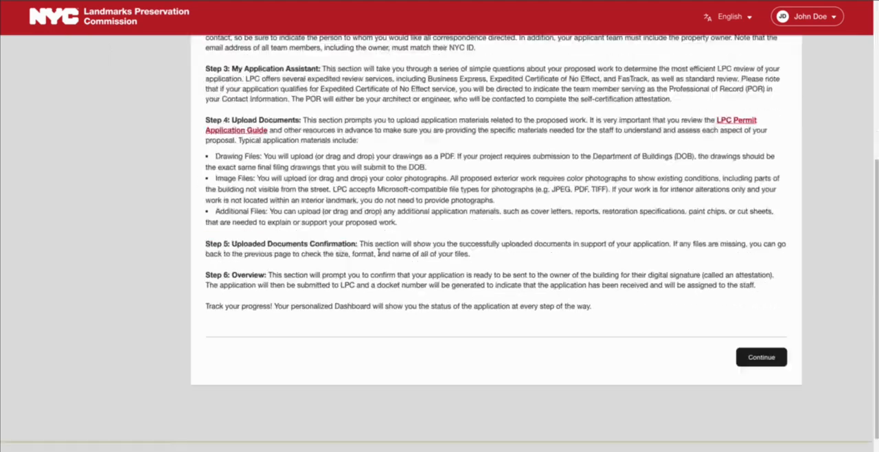
left_click(754, 339)
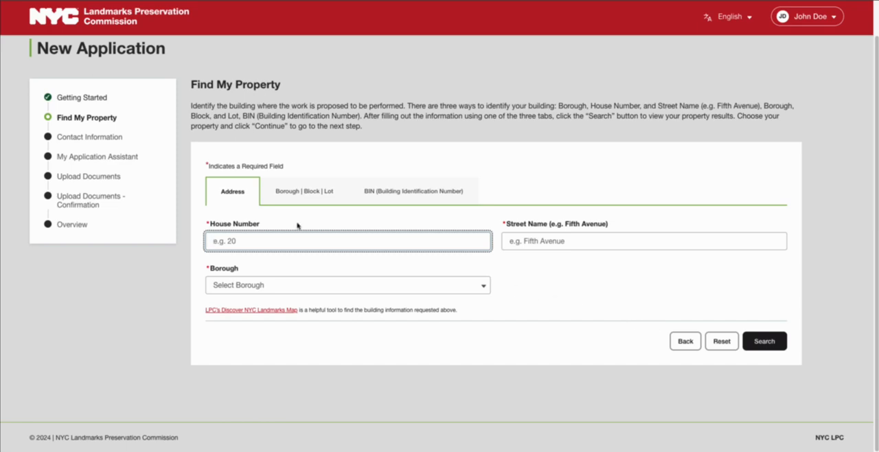
Look over the Borough/Block/Lot and BIN property search options, returning to the Address search
left_click(299, 199)
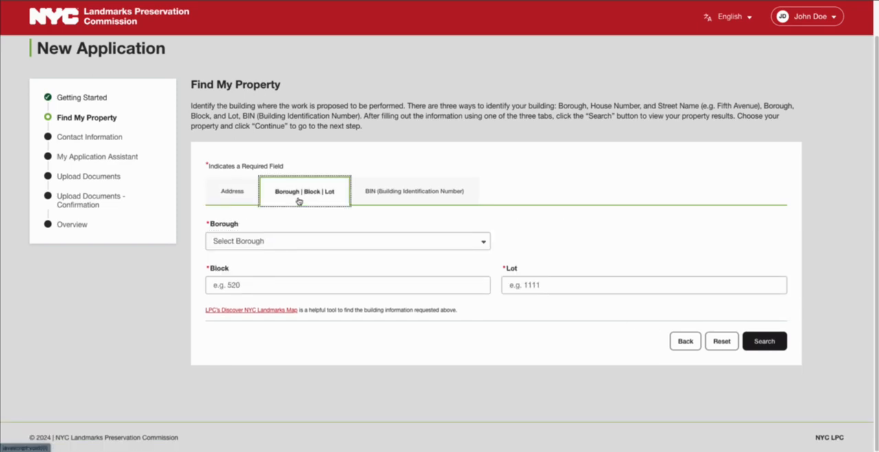
left_click(383, 198)
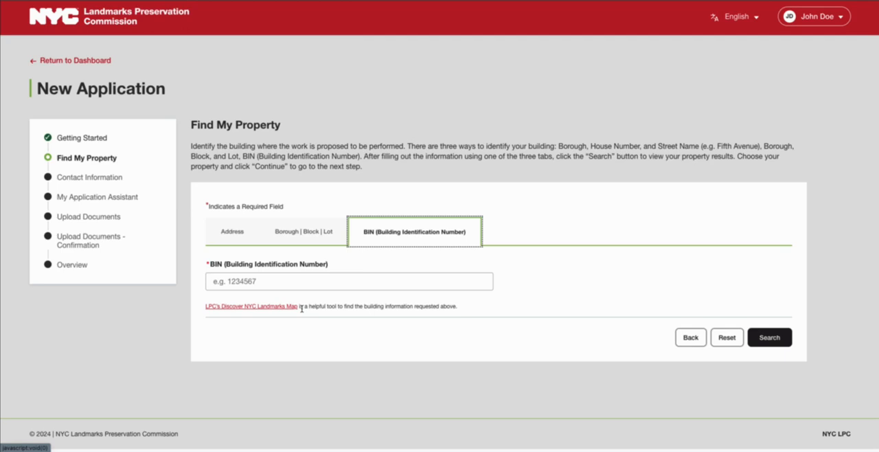
left_click(232, 232)
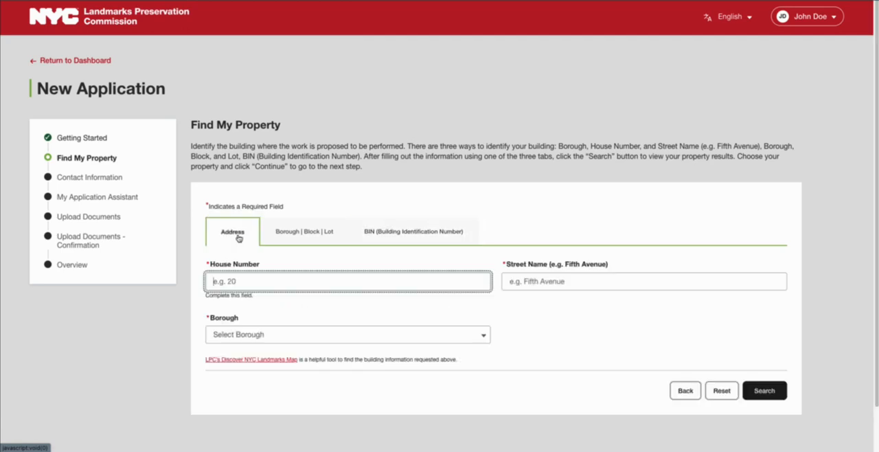
Search for the property at house number 1, Centre Street, in the Manhattan borough
left_click(258, 281)
type("1")
left_click(554, 281)
type("Centre Street")
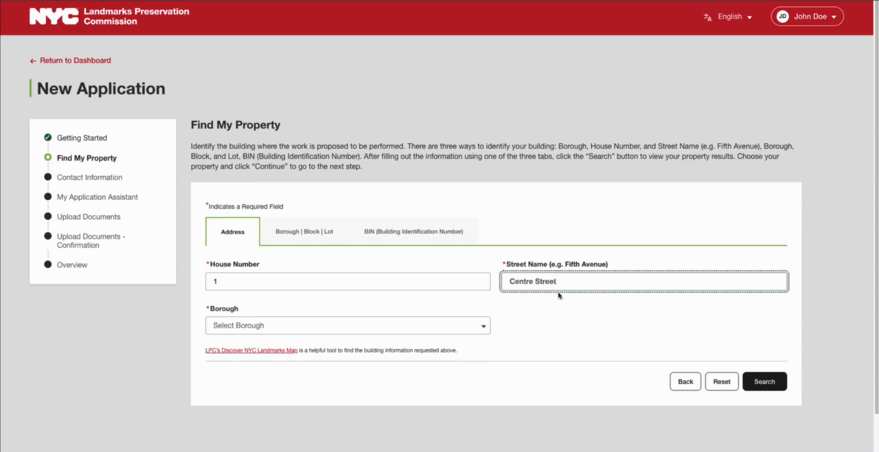
left_click(485, 326)
left_click(465, 381)
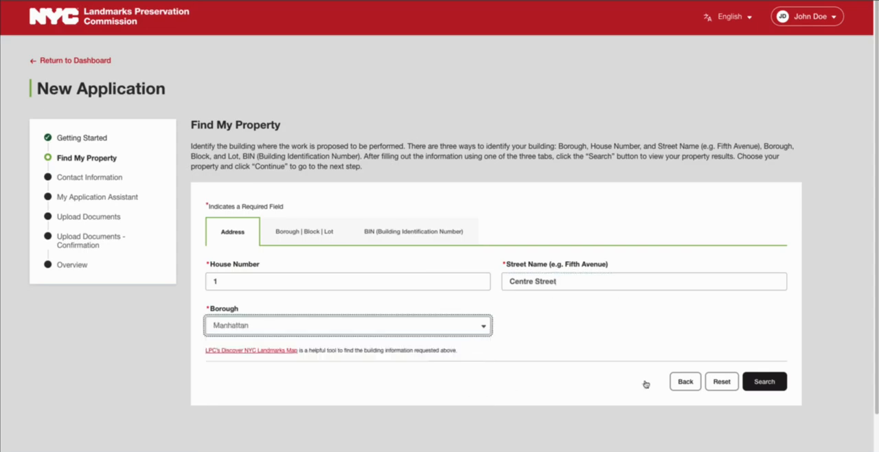
left_click(777, 383)
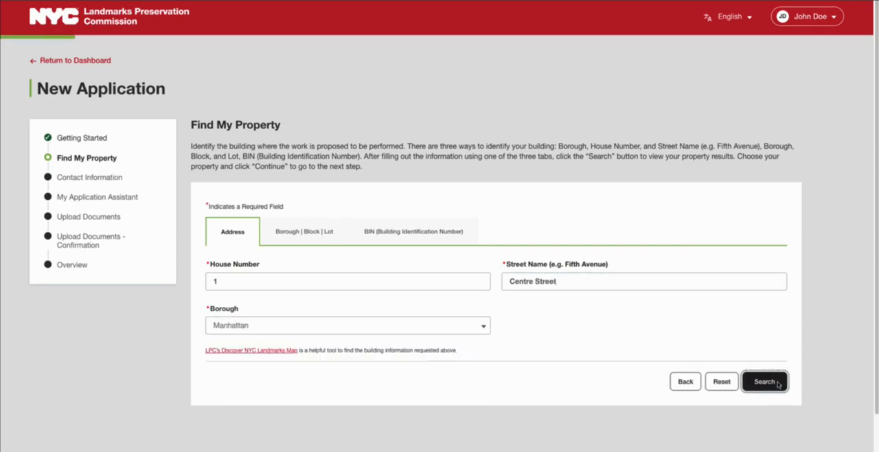
Select the 1 Centre Street result and continue to Contact Information
scroll(778, 385, "down", 3)
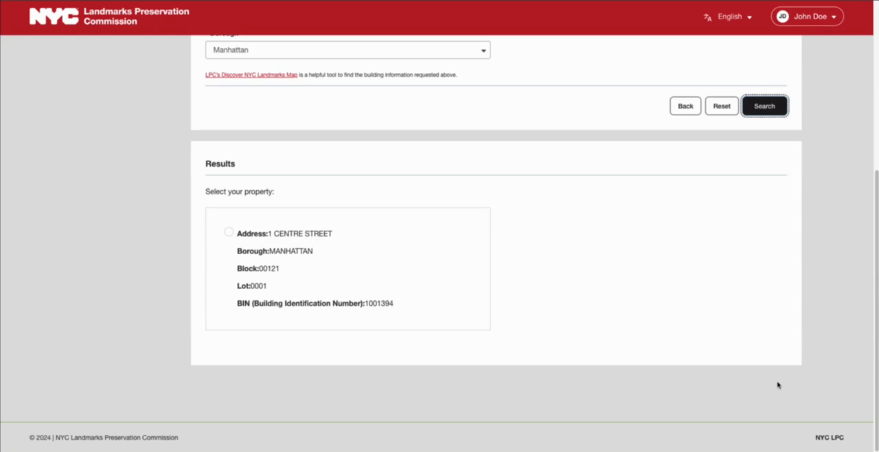
left_click(229, 232)
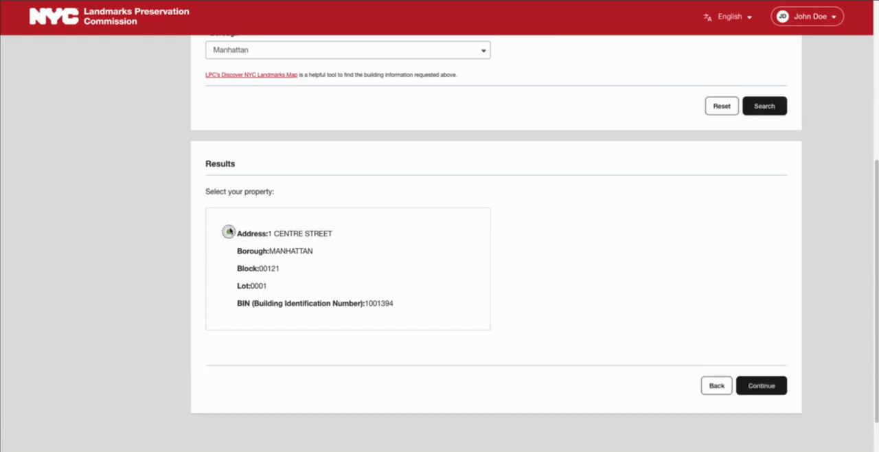
left_click(782, 393)
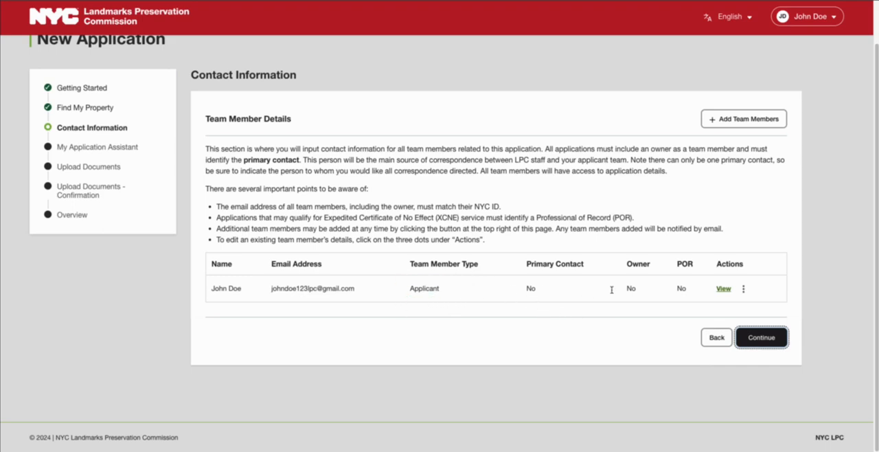
Inspect the existing team member's details and the Add Team Member form, closing both without changes
left_click(725, 289)
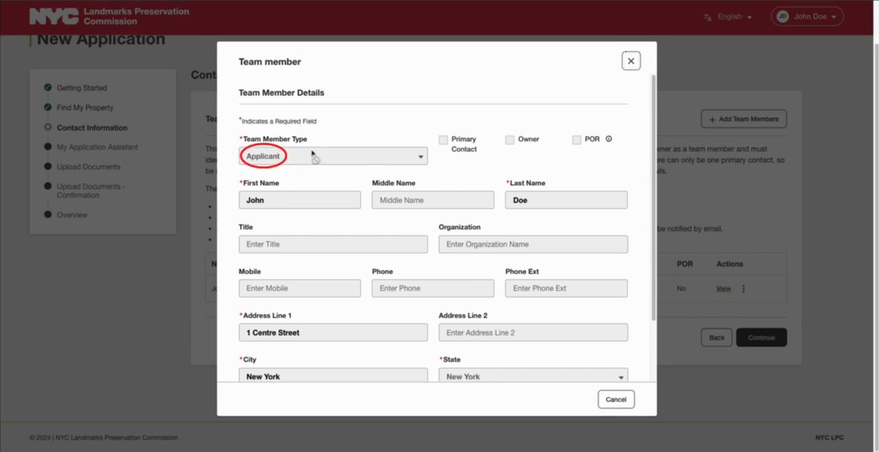
left_click(631, 61)
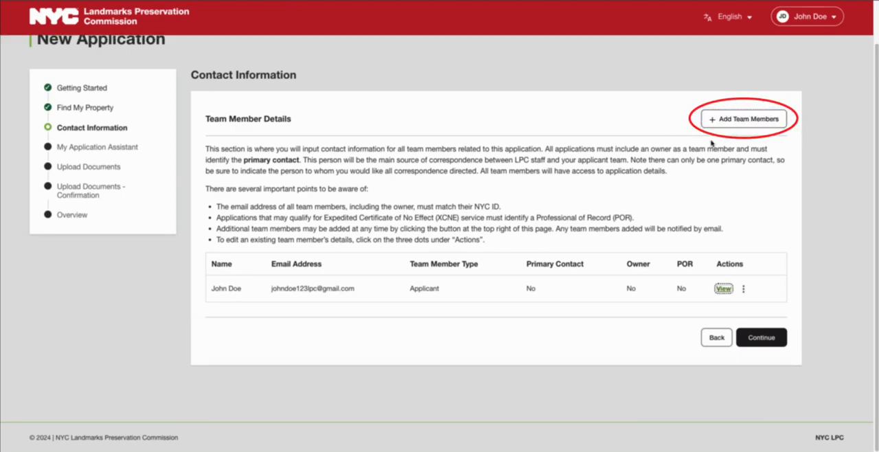
left_click(743, 121)
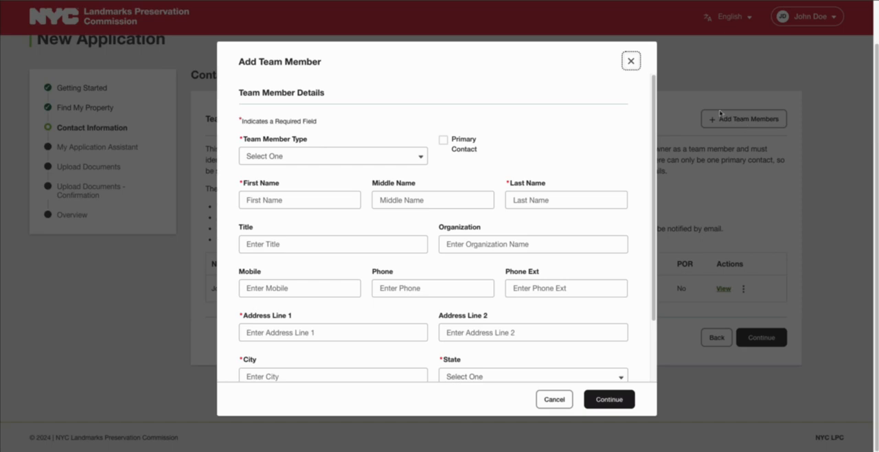
left_click(635, 67)
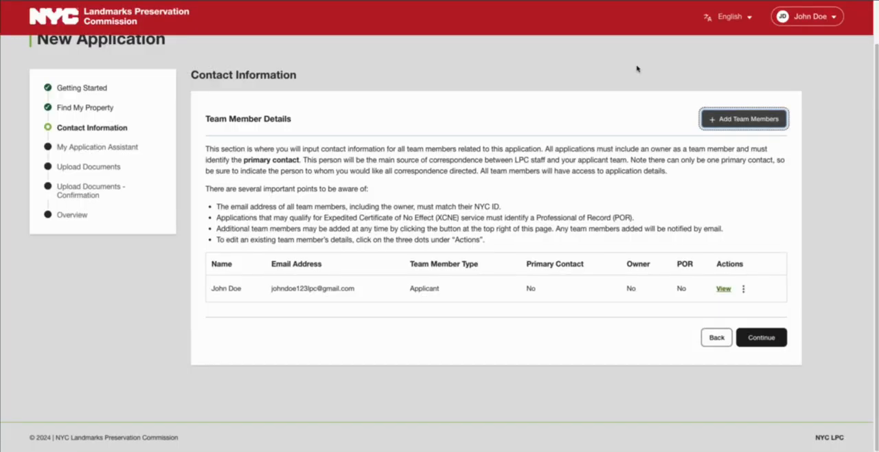
key("Tab")
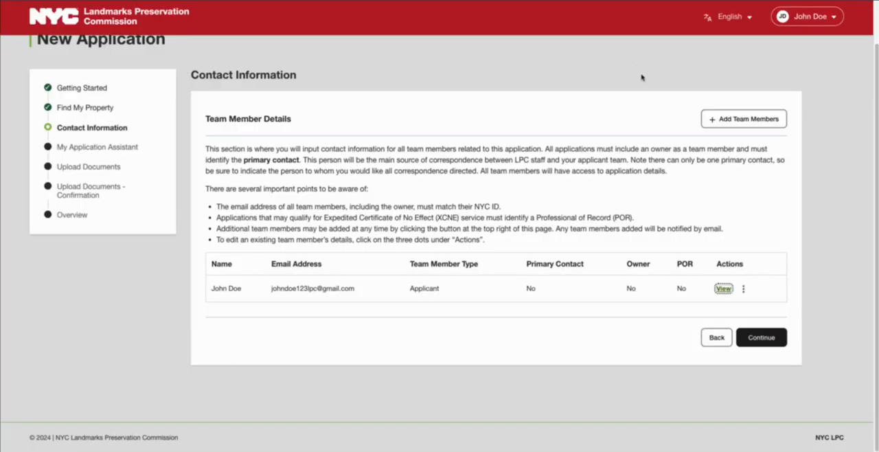
Edit the applicant team member to make them the Primary Contact and Owner, and save
left_click(743, 289)
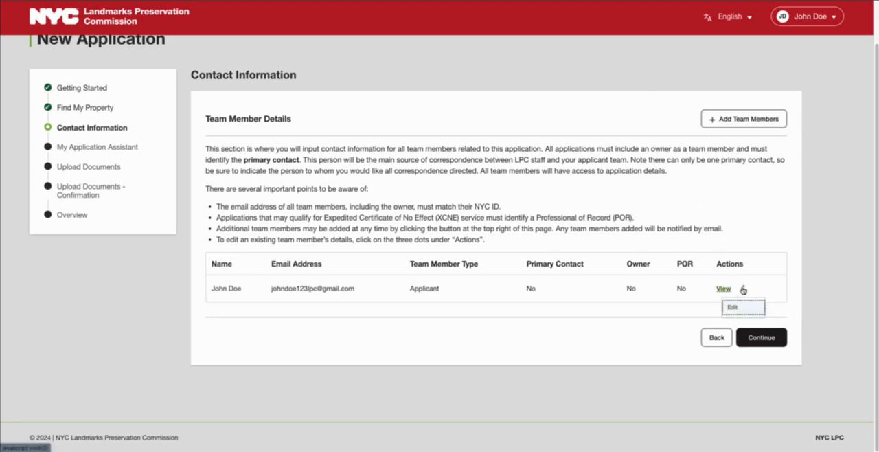
left_click(733, 306)
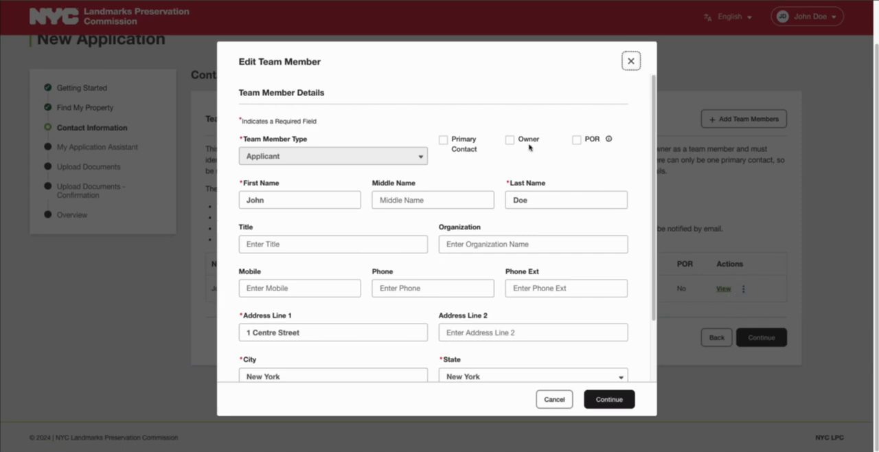
left_click(444, 141)
left_click(510, 142)
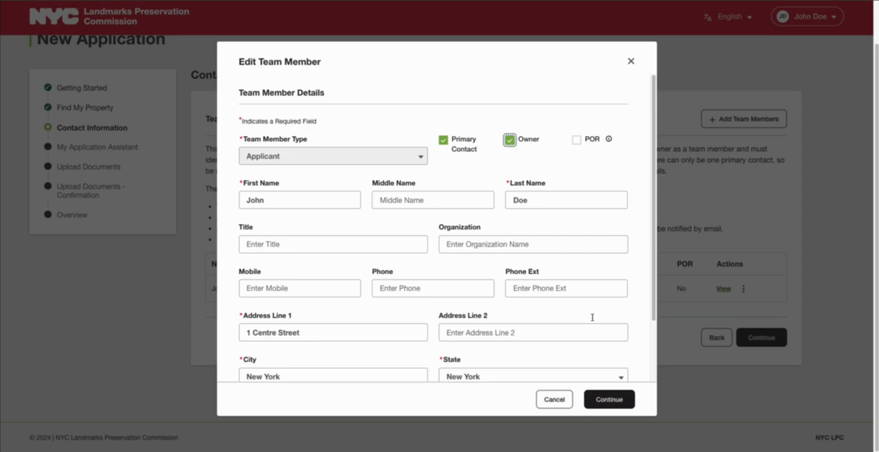
left_click(609, 404)
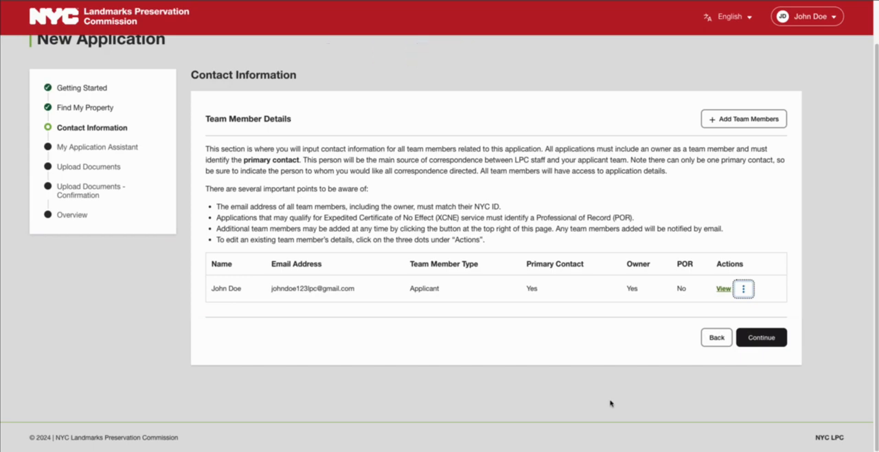
Continue to the Application Assistant and answer No, Yes, No, No to the four proposed-work questions
left_click(759, 338)
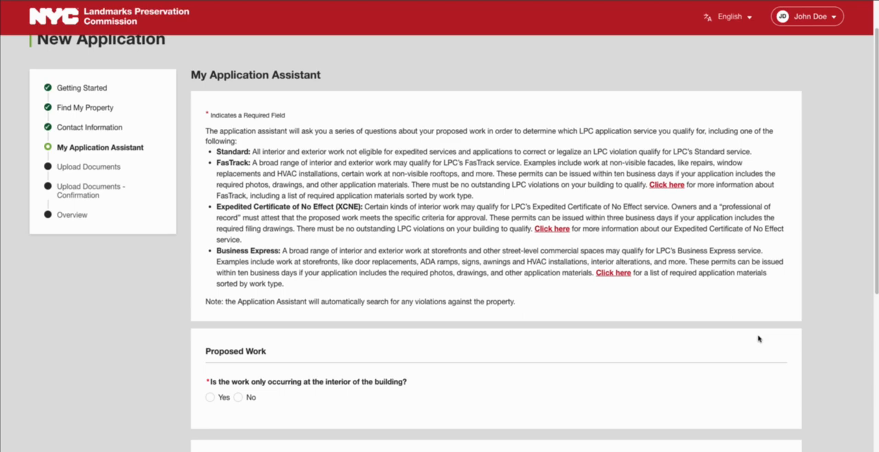
scroll(758, 339, "down", 1)
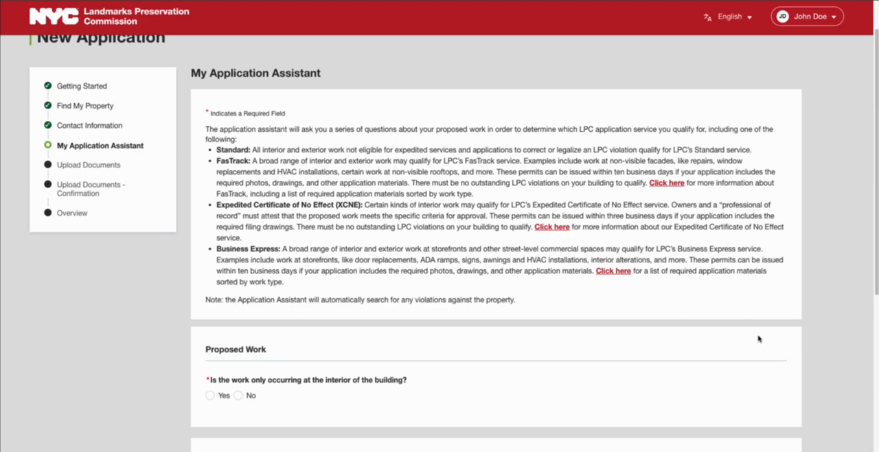
scroll(758, 338, "down", 3)
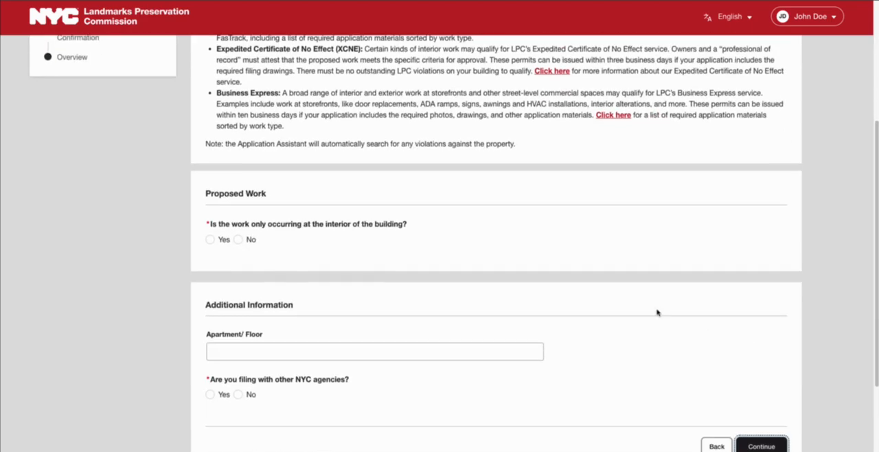
left_click(239, 239)
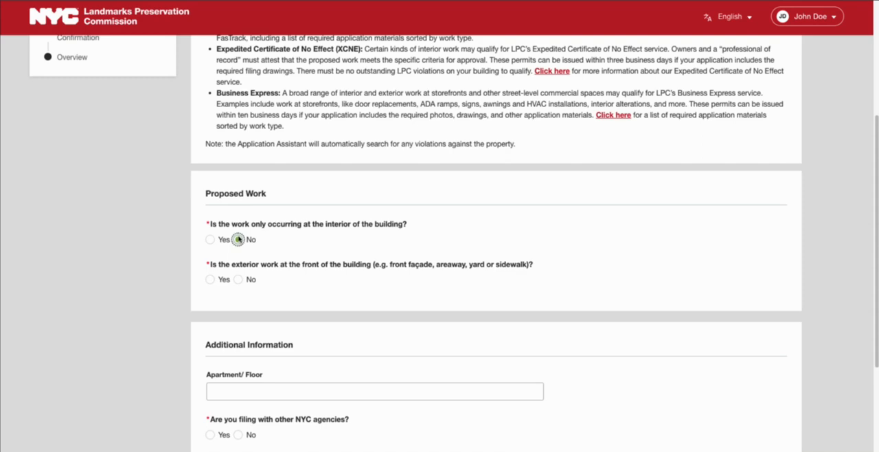
left_click(210, 279)
left_click(238, 320)
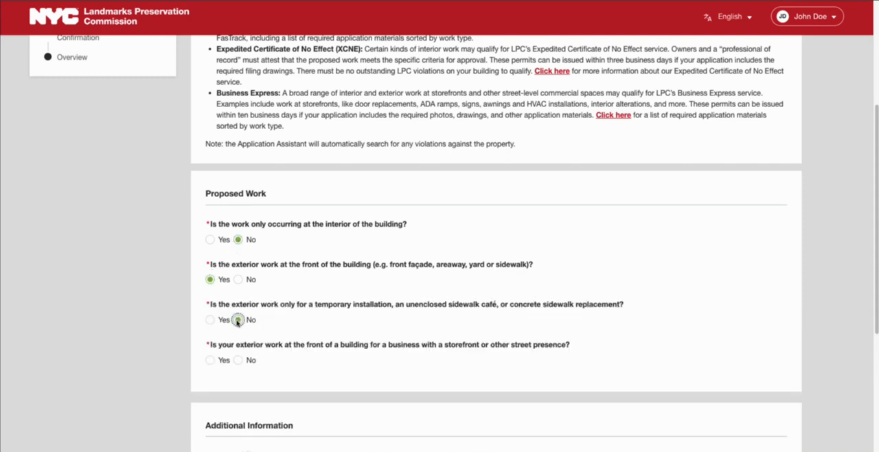
left_click(238, 360)
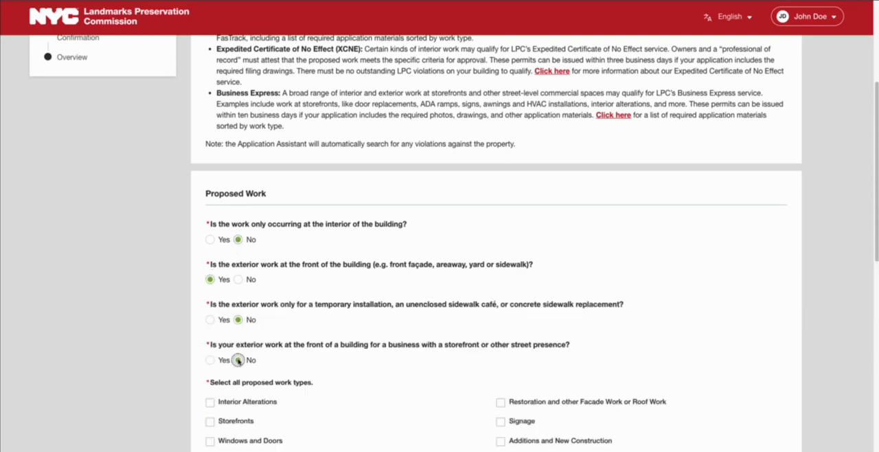
Select Restoration and other Facade Work or Roof Work as the proposed work type
left_click(502, 403)
scroll(490, 400, "down", 3)
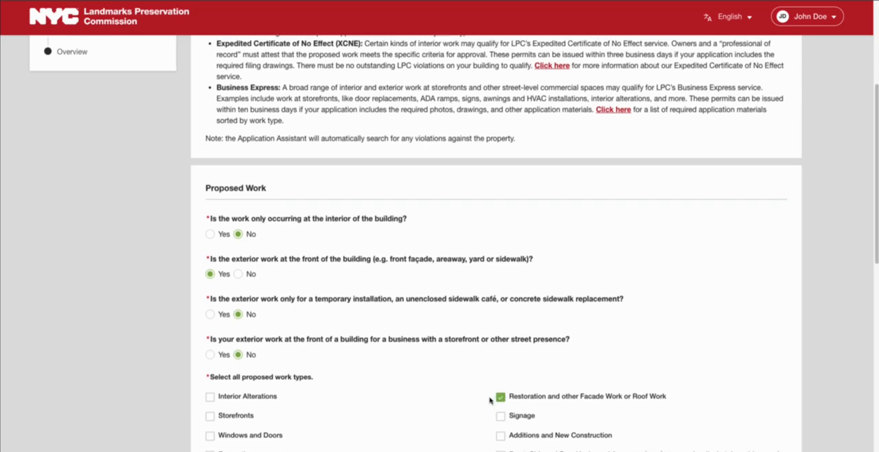
scroll(489, 400, "down", 1)
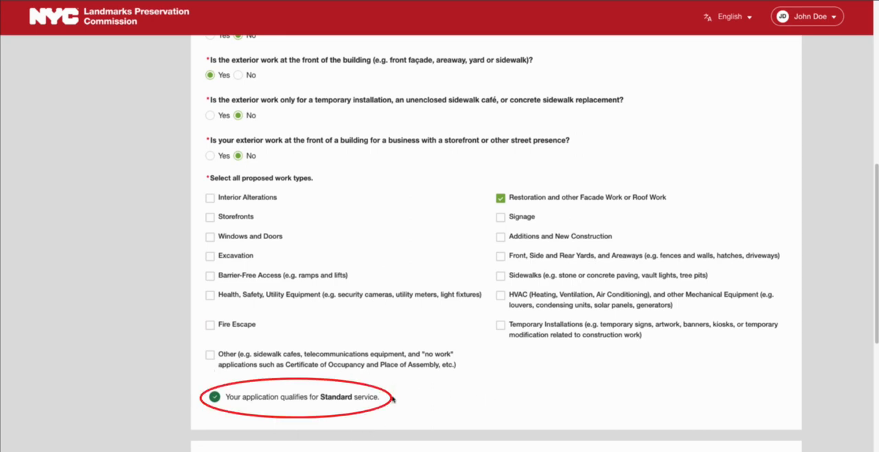
scroll(412, 395, "down", 3)
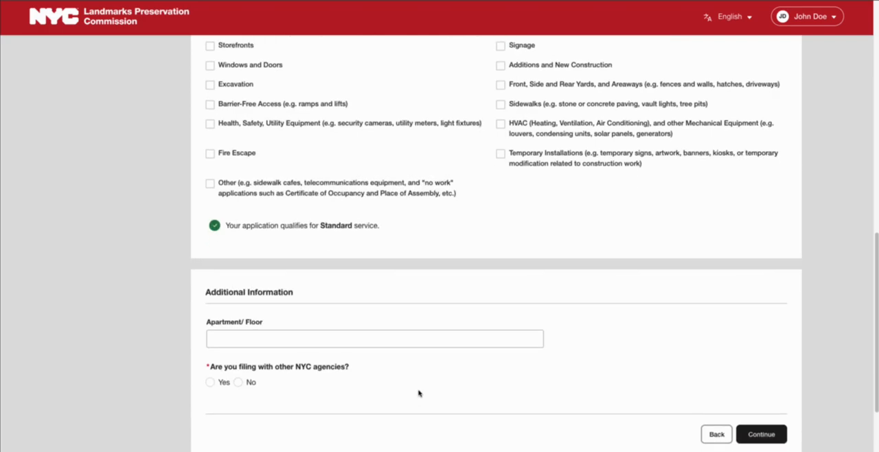
Answer Yes to filing with other NYC agencies, pick Department of Buildings as the agency, and continue
scroll(418, 393, "down", 2)
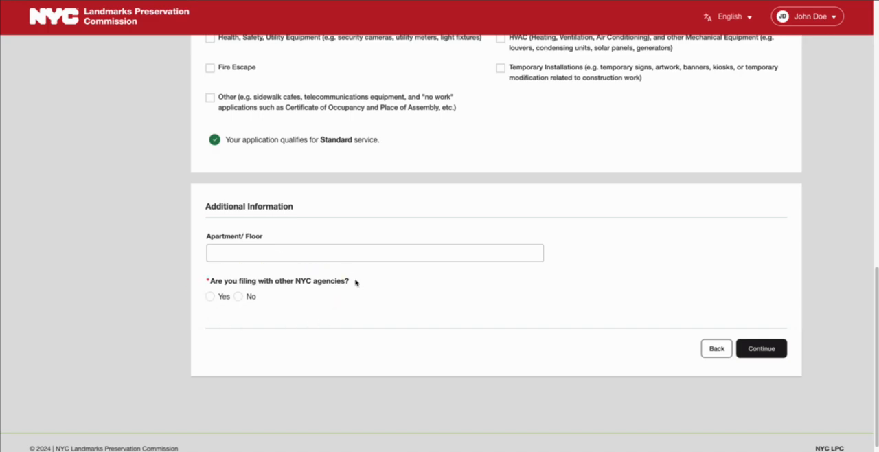
left_click(210, 297)
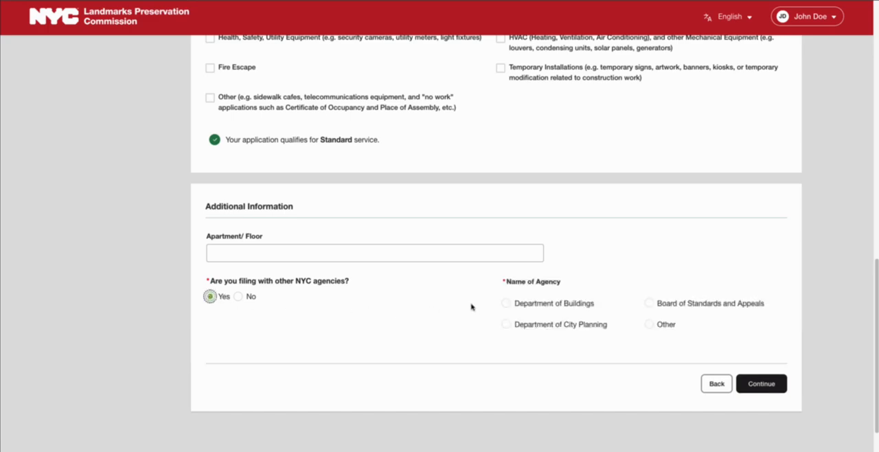
left_click(506, 303)
left_click(753, 384)
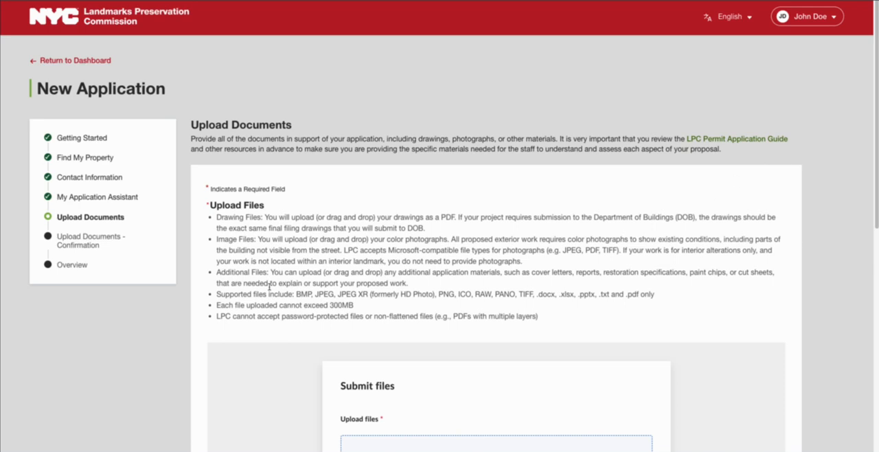
Upload LPC Filing Drawings.pdf from the Desktop as the first application document
left_click_drag(216, 293, 338, 309)
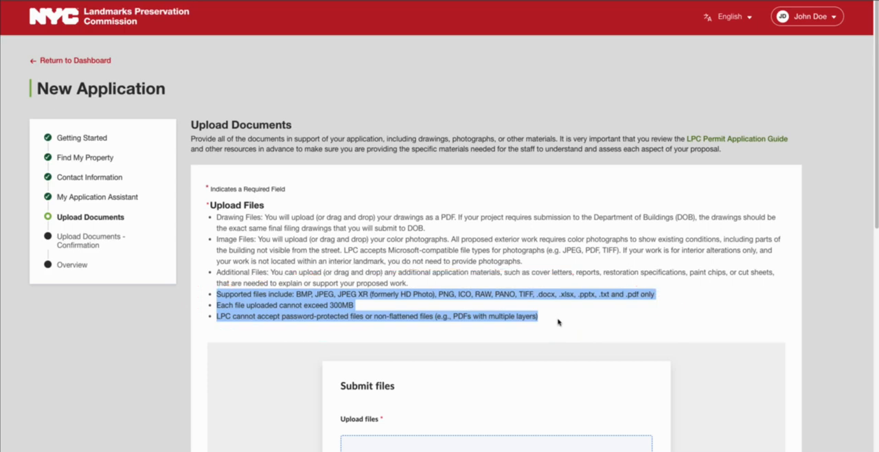
scroll(557, 322, "down", 3)
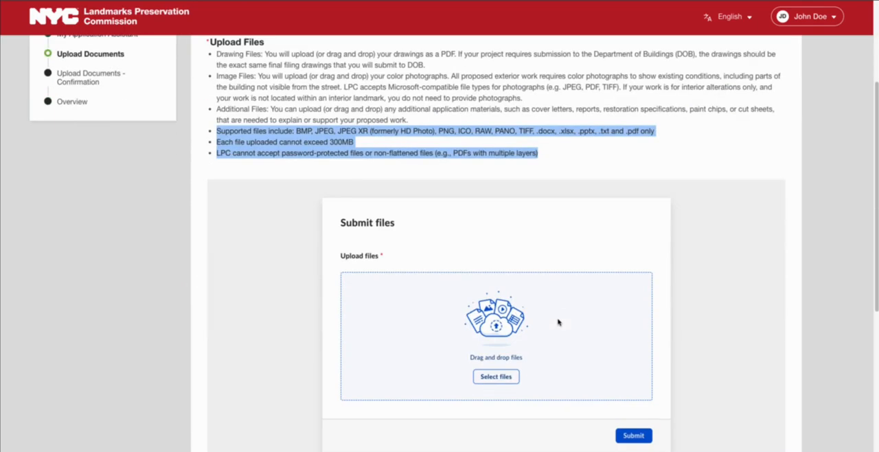
left_click(506, 377)
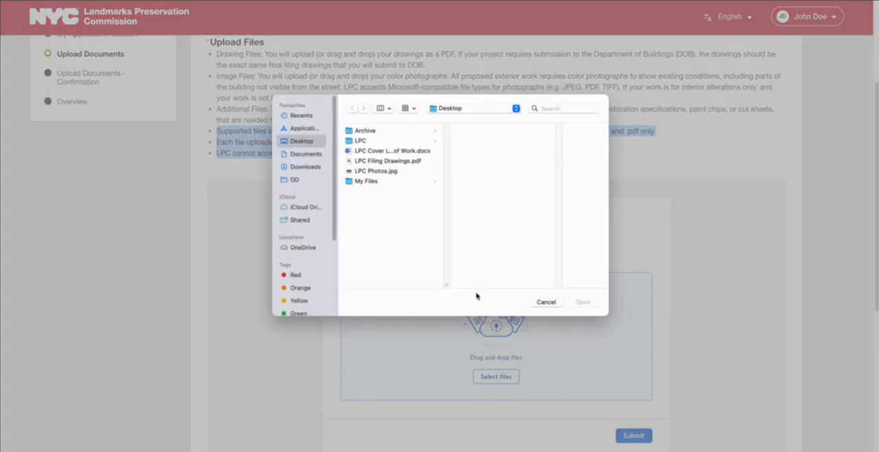
left_click(399, 162)
left_click(577, 304)
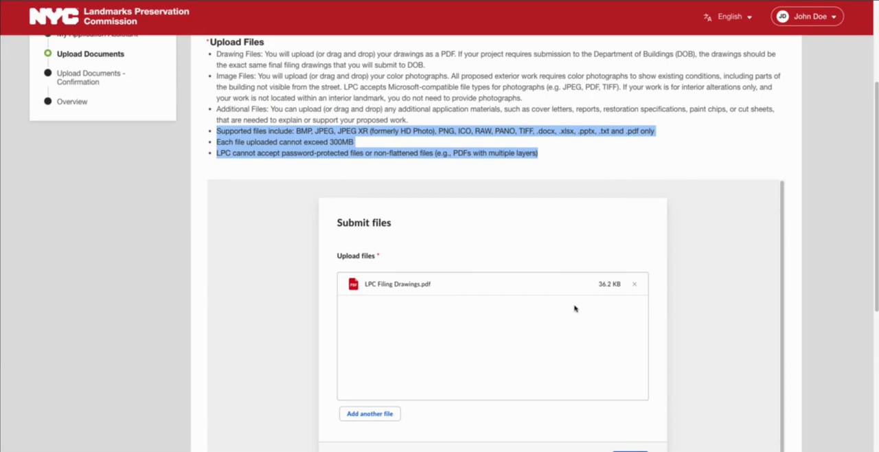
Add LPC Cover Letter and Description of Work.docx and LPC Photos.jpg, then submit all three files
scroll(574, 308, "down", 1)
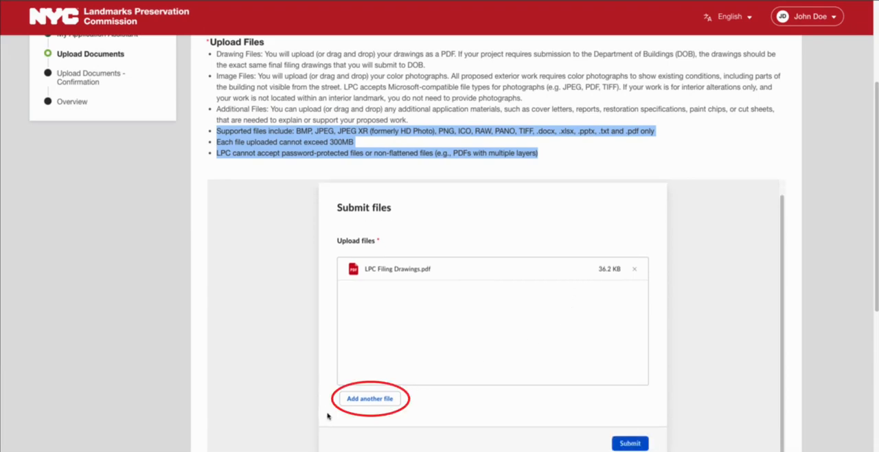
left_click(370, 398)
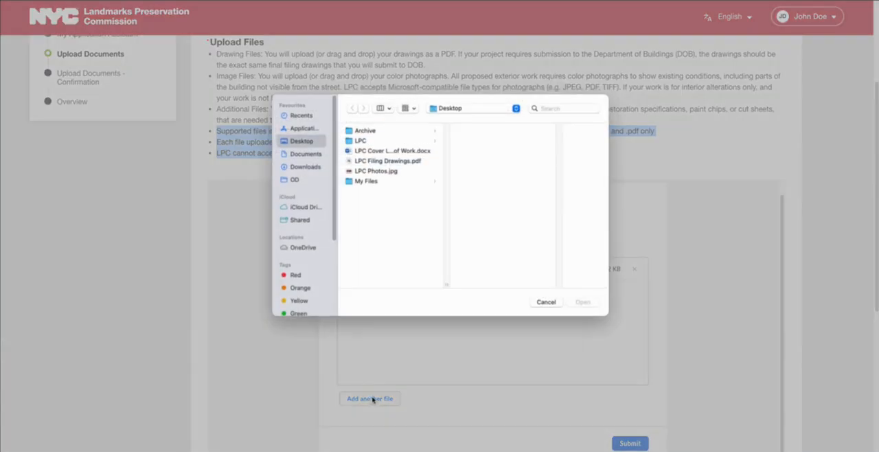
left_click(390, 151)
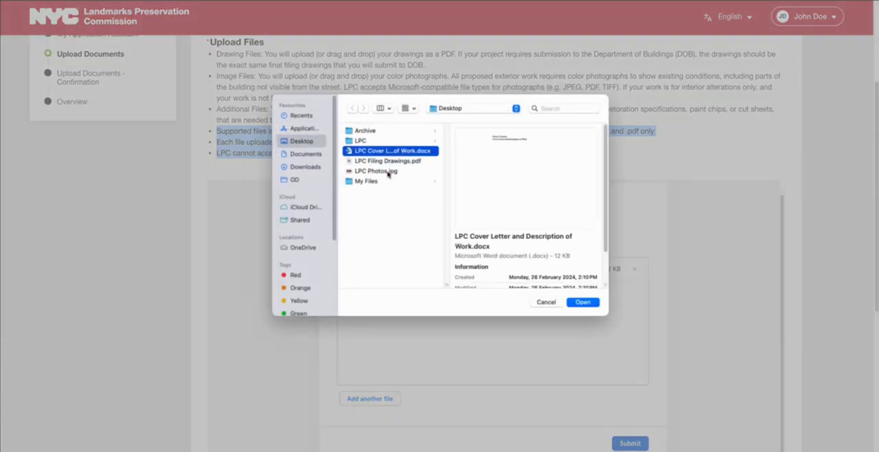
left_click(388, 172, "super")
left_click(581, 302)
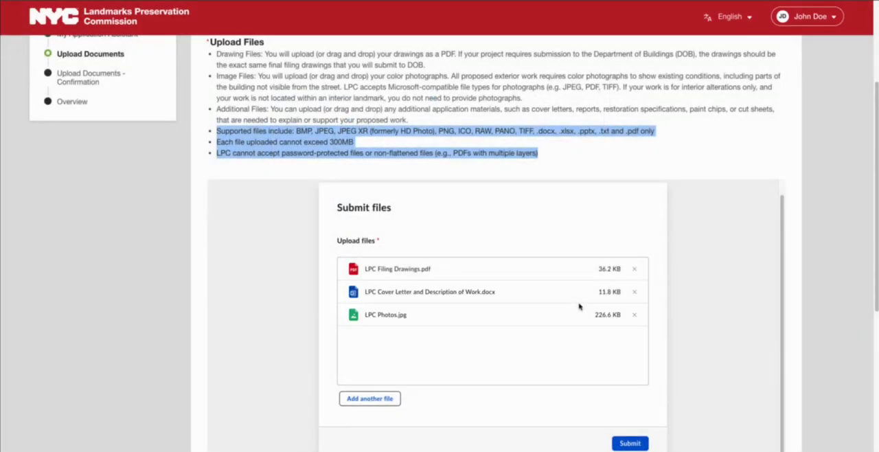
left_click(625, 444)
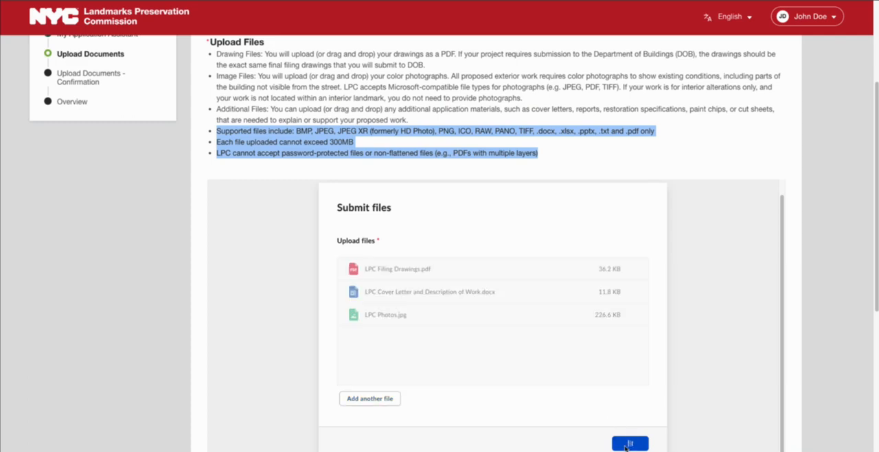
Proceed from the upload success page through the uploaded documents confirmation to the application overview
scroll(626, 448, "down", 1)
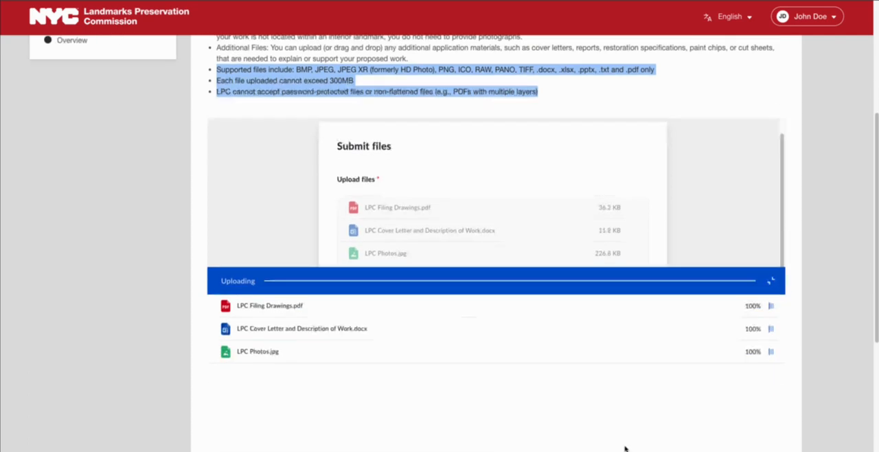
scroll(626, 449, "down", 2)
scroll(626, 448, "down", 2)
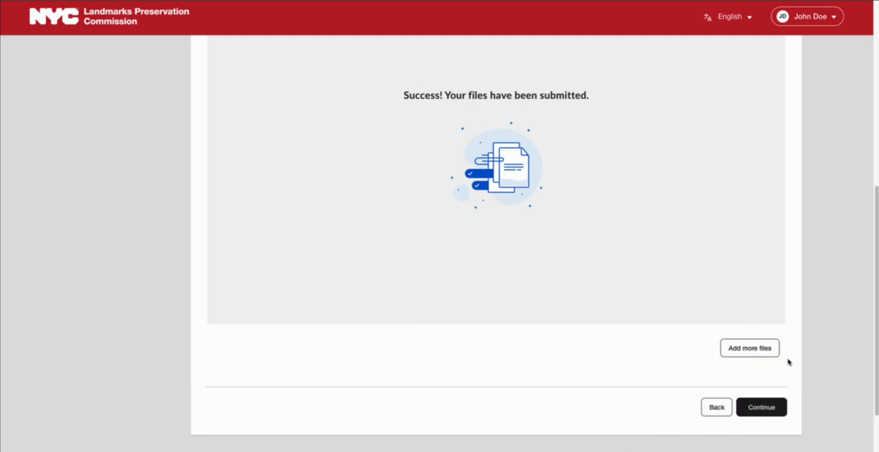
left_click(755, 407)
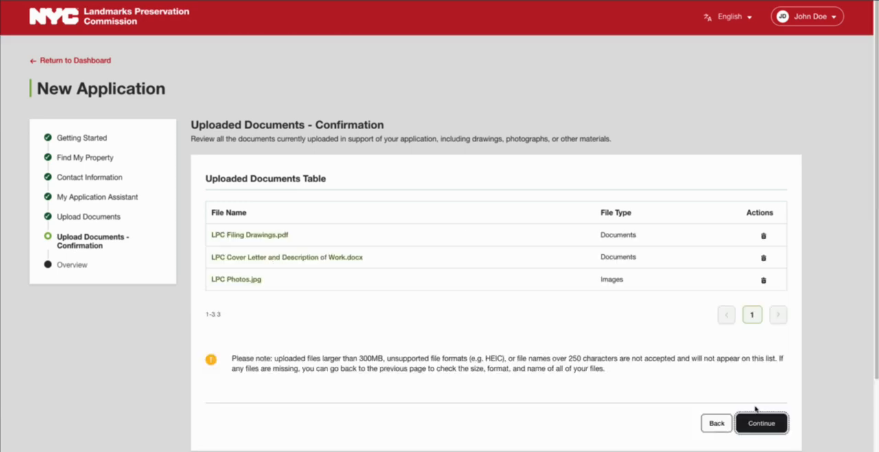
left_click(756, 409)
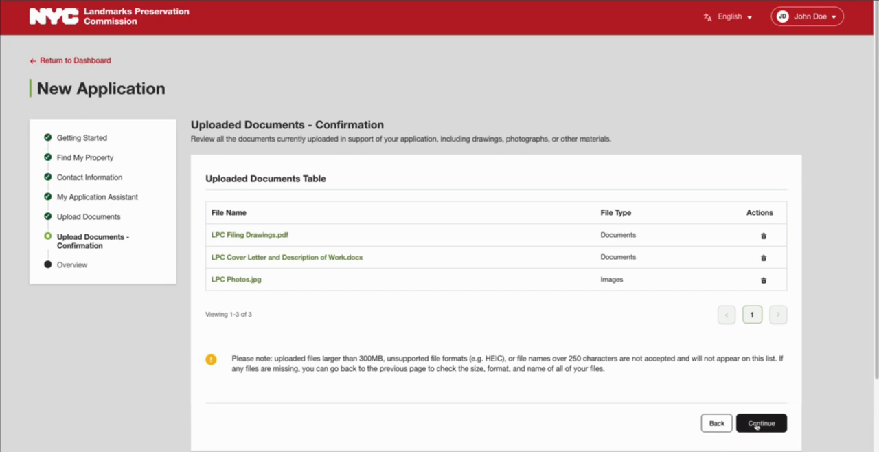
left_click(756, 426)
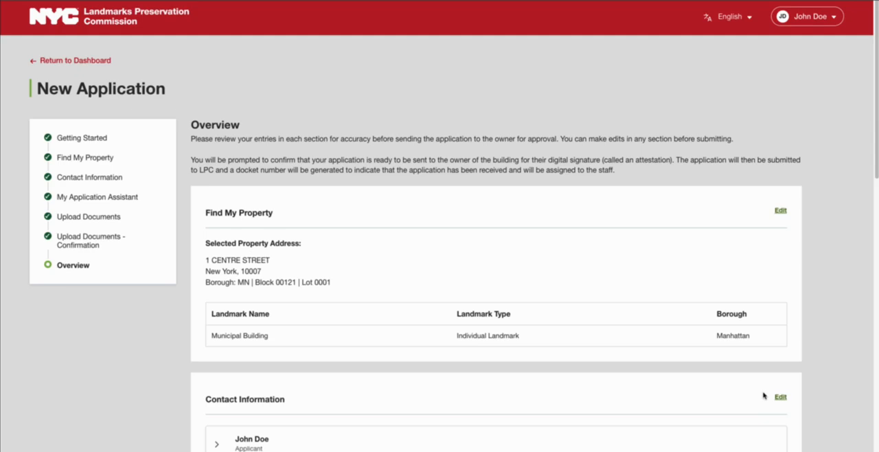
Start signing the attestation, accepting the pre-filled owner information and the No answer on facade easement
scroll(763, 395, "down", 15)
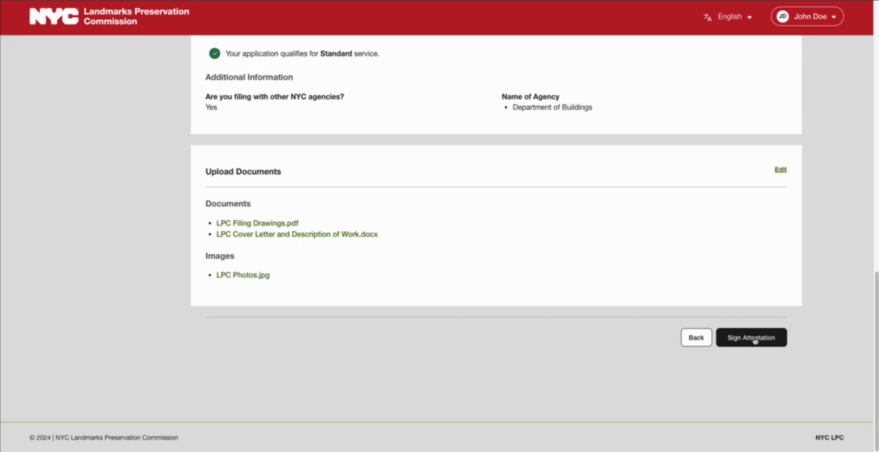
left_click(755, 338)
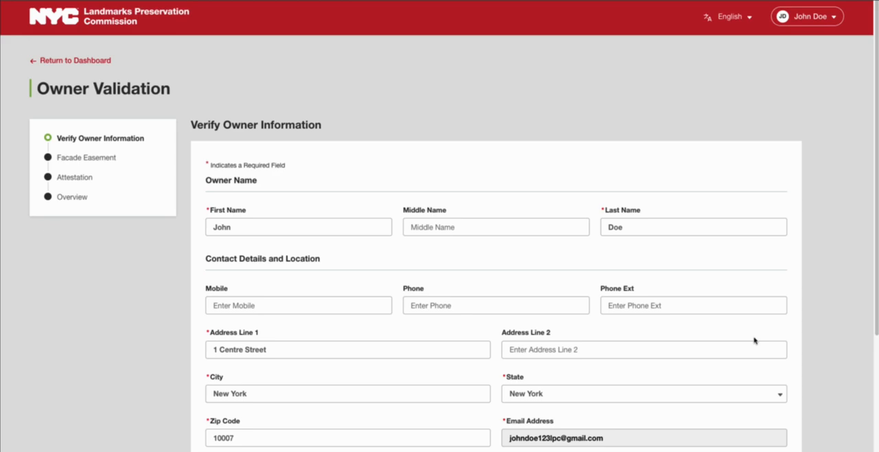
scroll(754, 340, "down", 2)
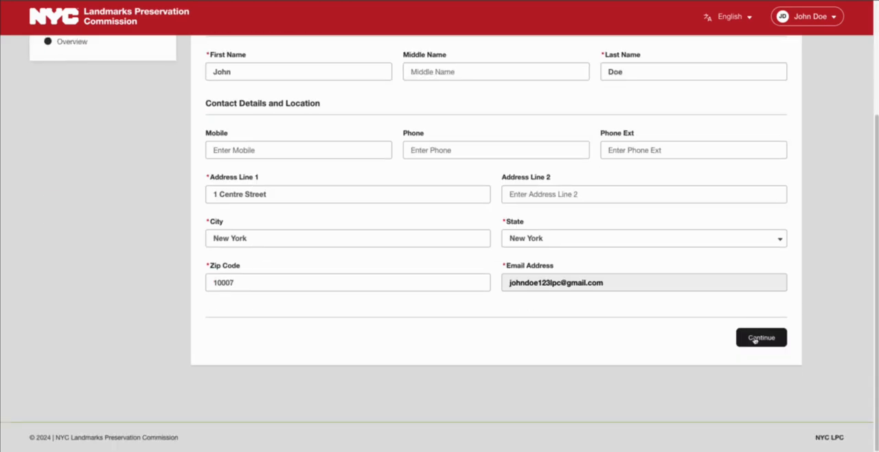
left_click(754, 339)
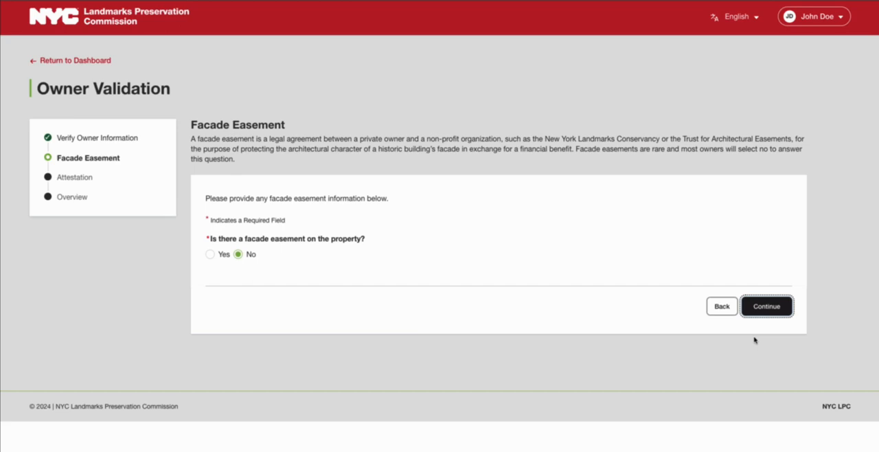
left_click(754, 340)
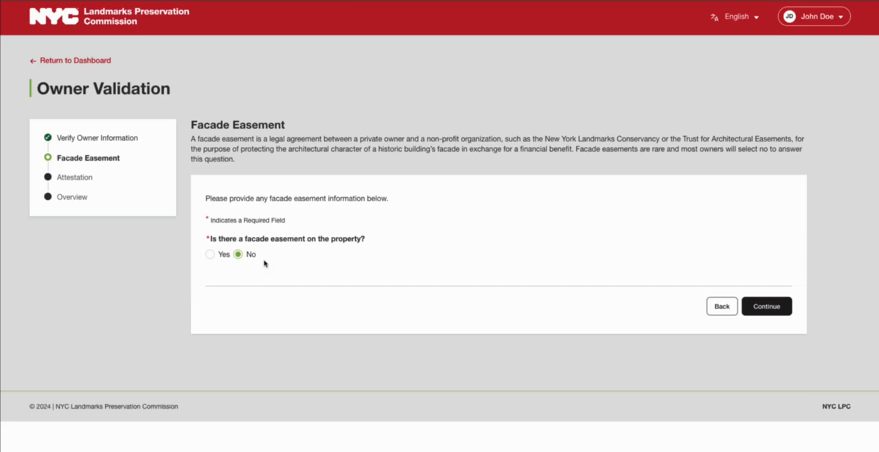
left_click(779, 310)
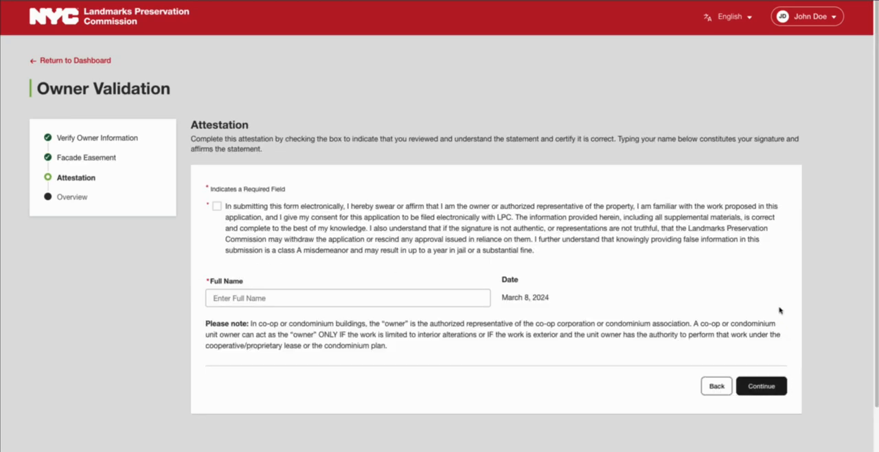
Accept the attestation statement, enter the owner's full name as the signature, and continue
left_click(218, 207)
left_click(234, 300)
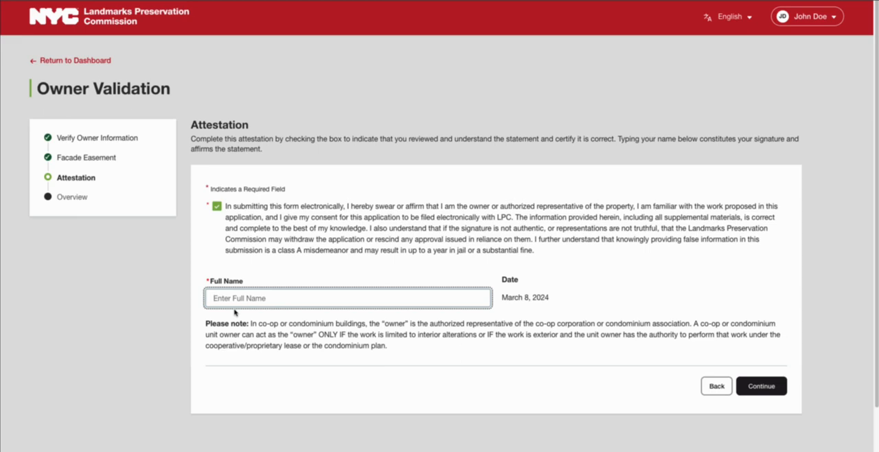
type("John Does")
key("BackSpace")
left_click(417, 368)
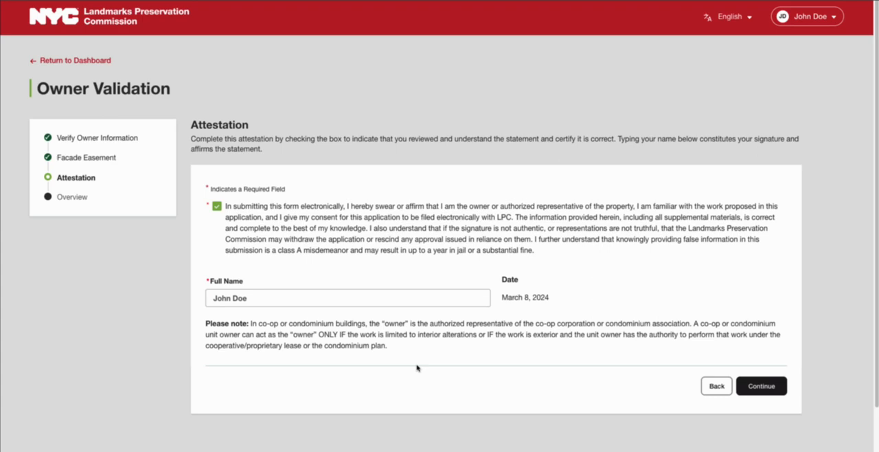
left_click(759, 387)
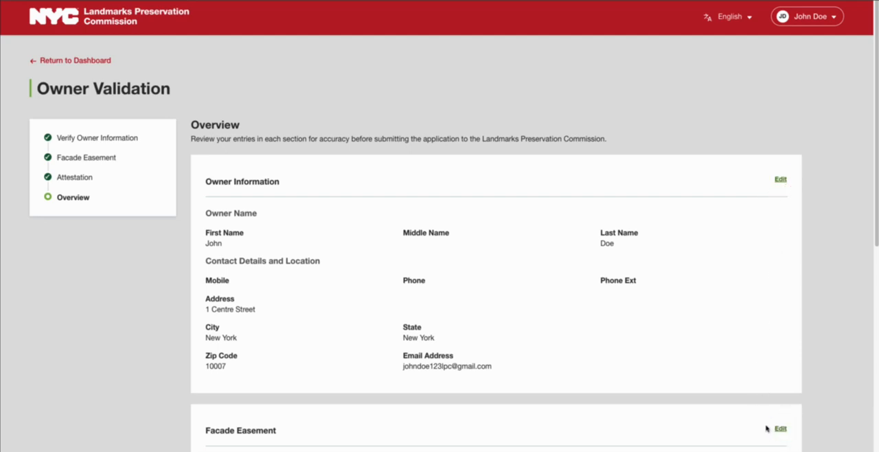
Submit the application to LPC and return to the dashboard
scroll(767, 429, "down", 1)
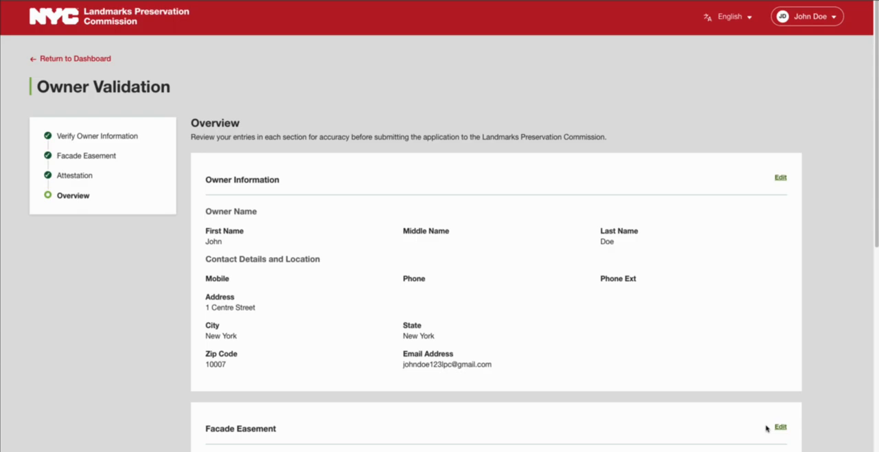
scroll(767, 429, "down", 5)
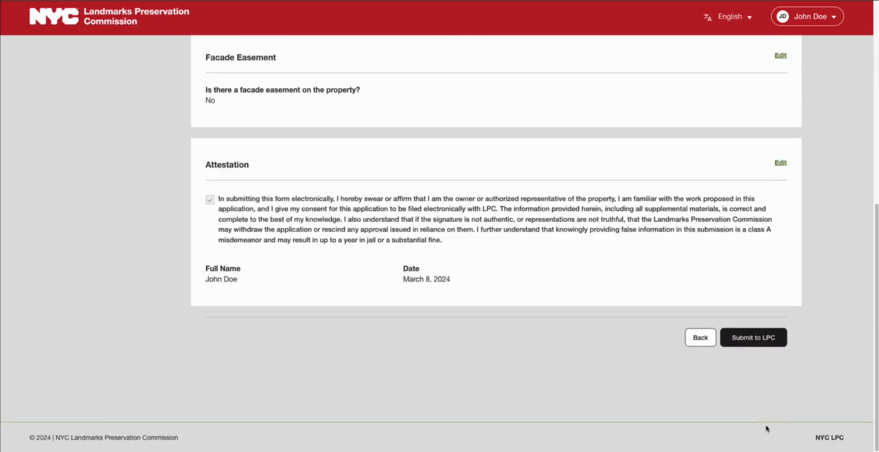
left_click(754, 344)
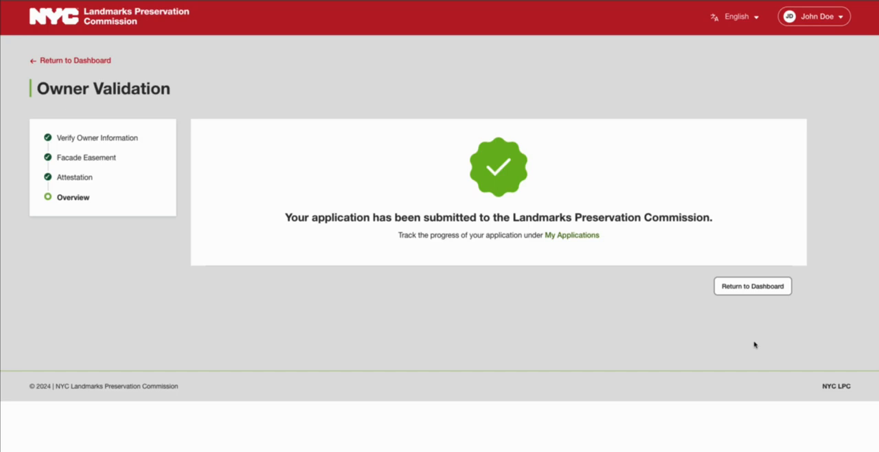
left_click(742, 285)
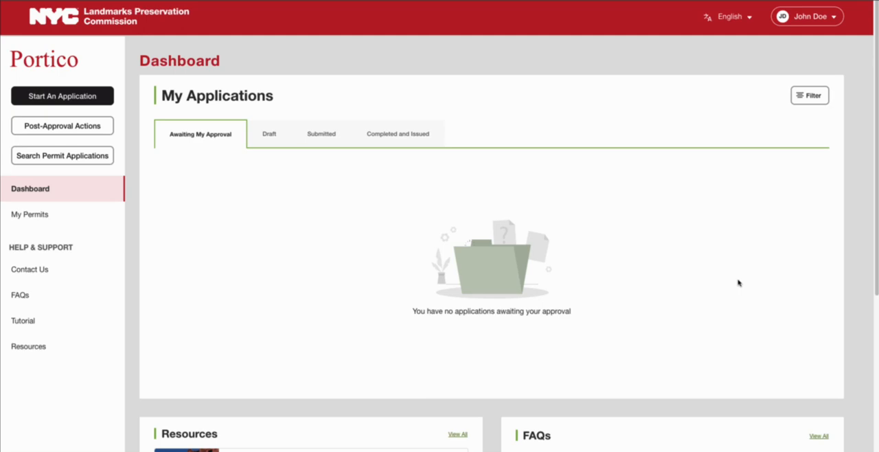
Open the newest application in the Submitted list to view its details, then return to the dashboard
left_click(323, 136)
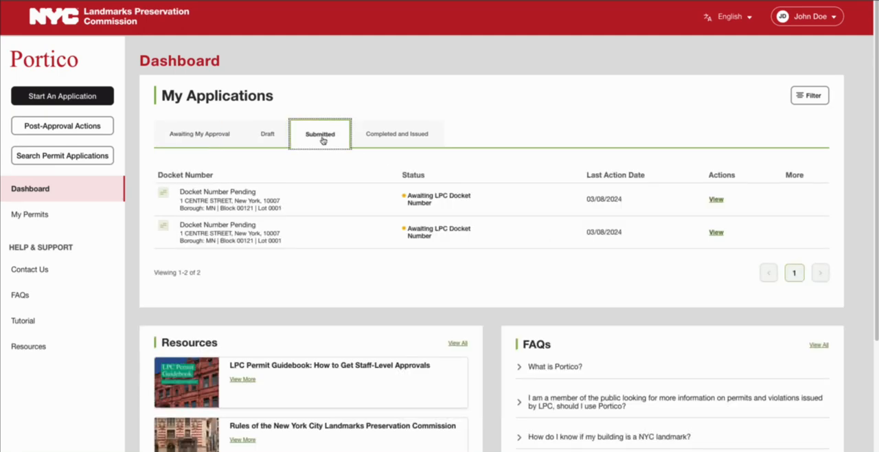
left_click(715, 199)
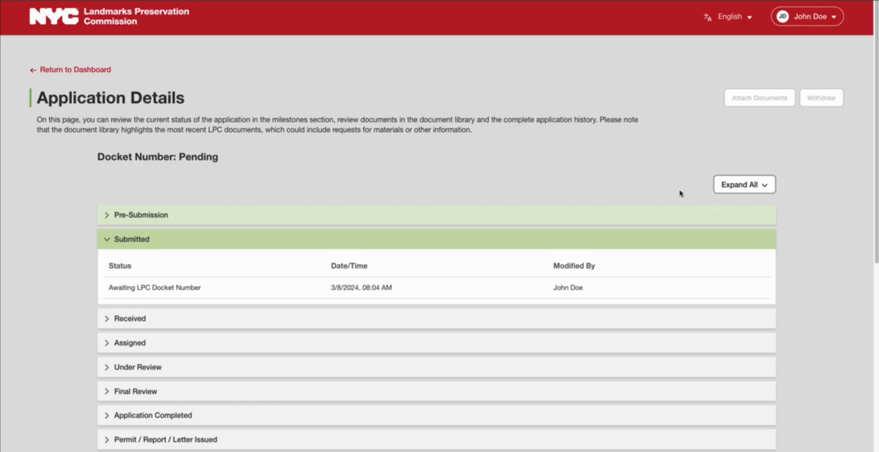
left_click(97, 73)
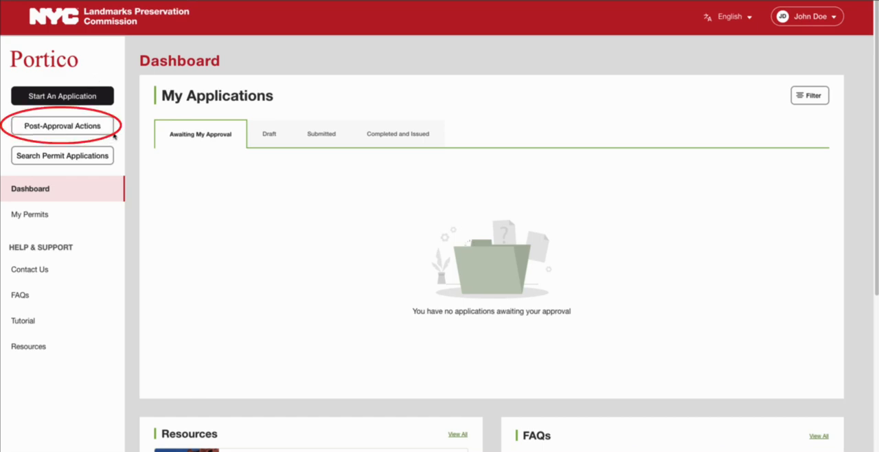
Start a post-approval Amend My Permit request with a known docket number, entering LPC-23-55555
left_click(69, 128)
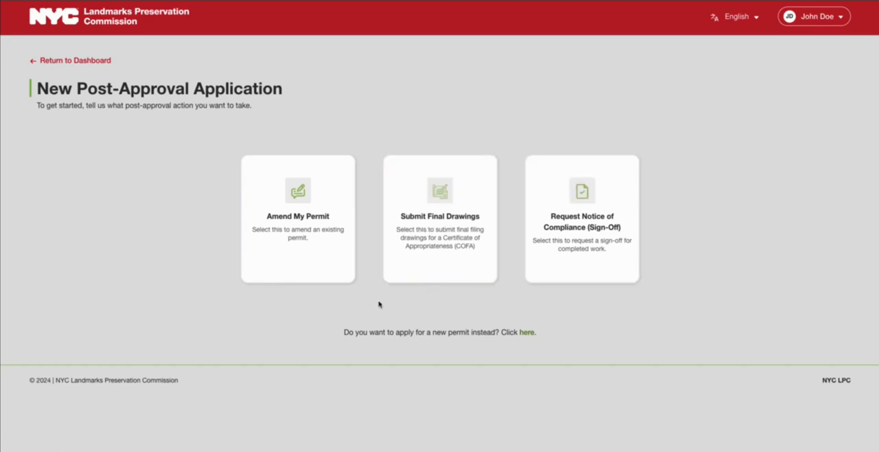
left_click(311, 236)
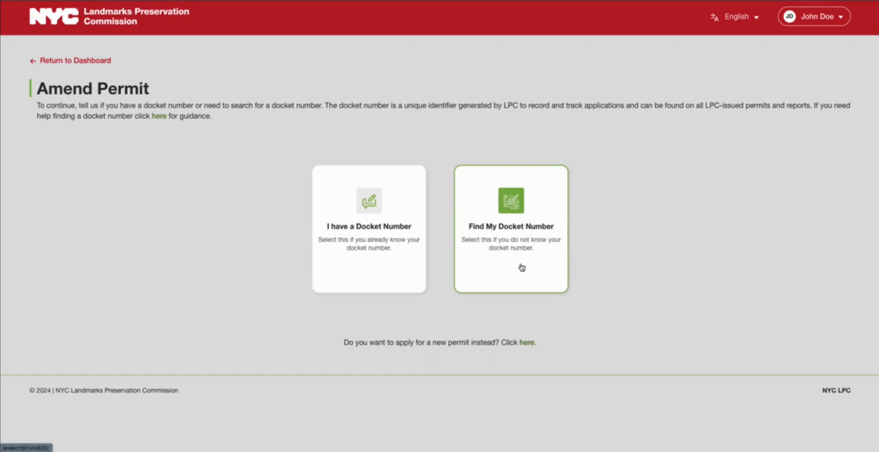
left_click(395, 261)
left_click(227, 210)
type("23")
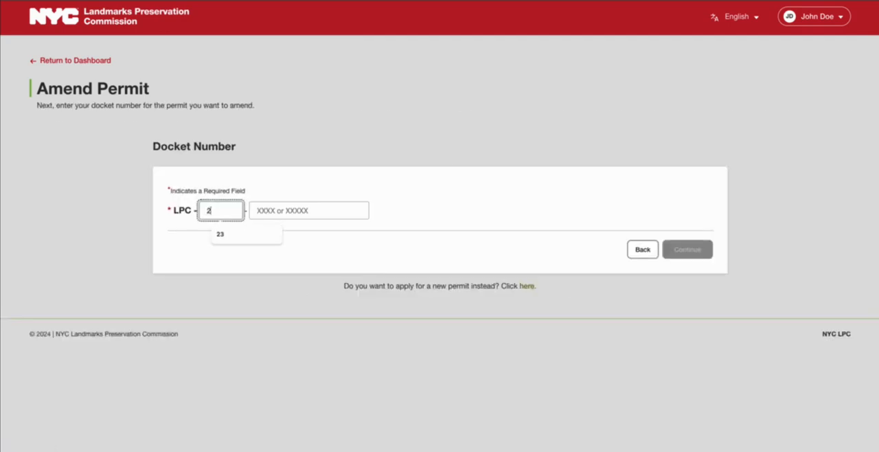
key("Tab")
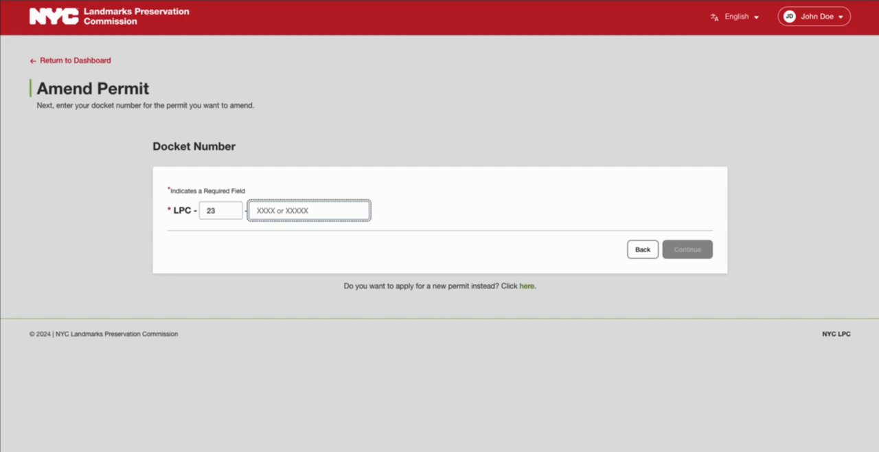
type("55555")
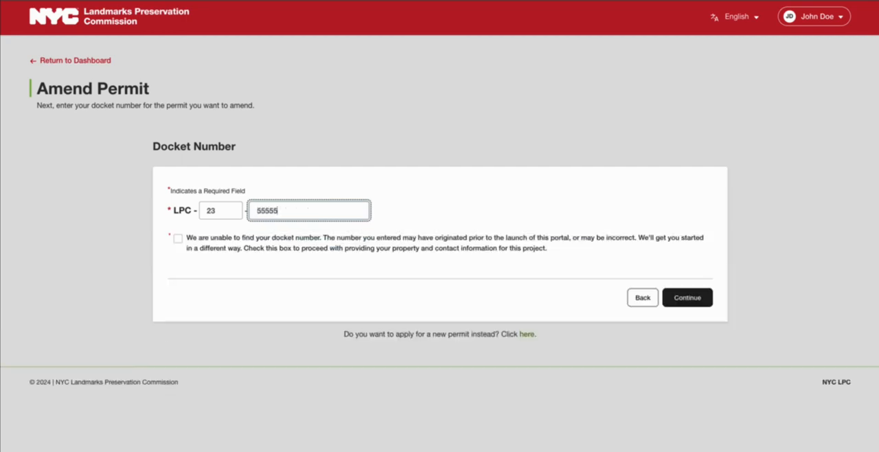
Check the box to proceed without a found docket number and continue to property selection
left_click(173, 238)
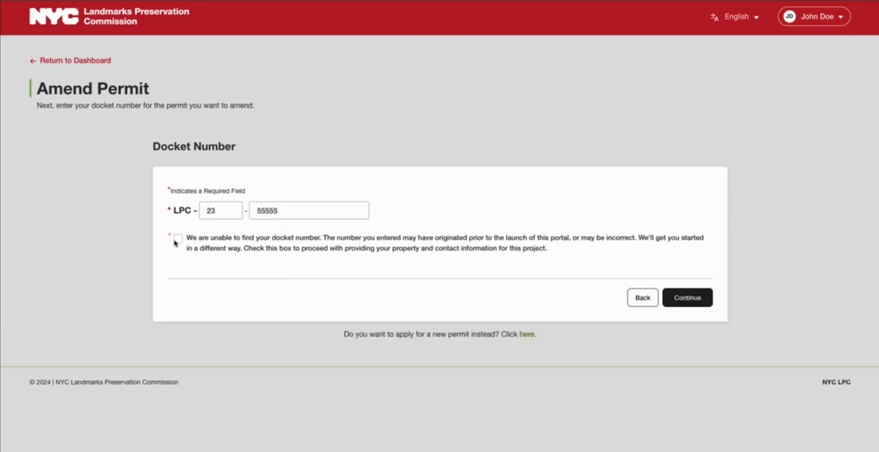
left_click(176, 238)
left_click(670, 302)
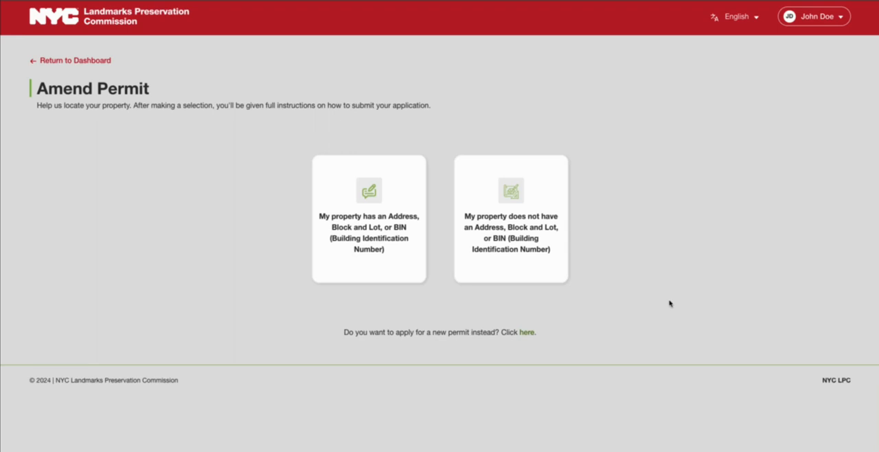